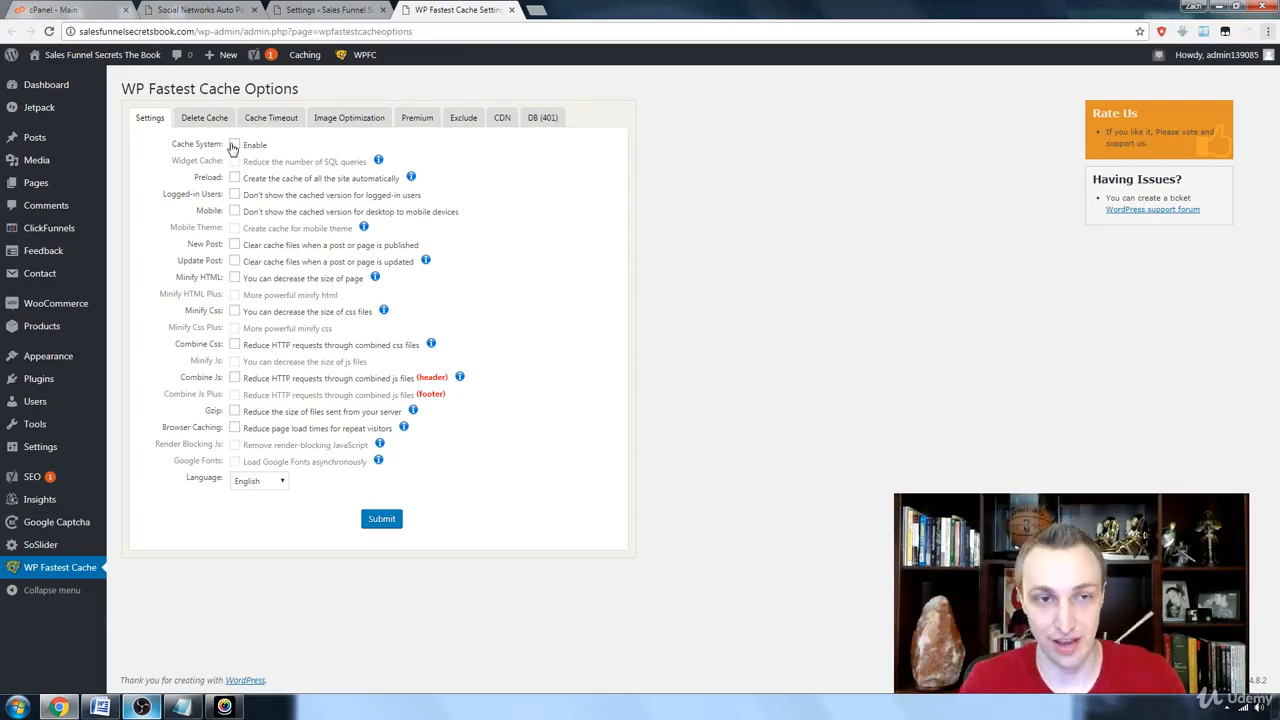
Turn on the cache system and preload, skipping cached pages for logged-in and mobile visitors.
left_click(233, 145)
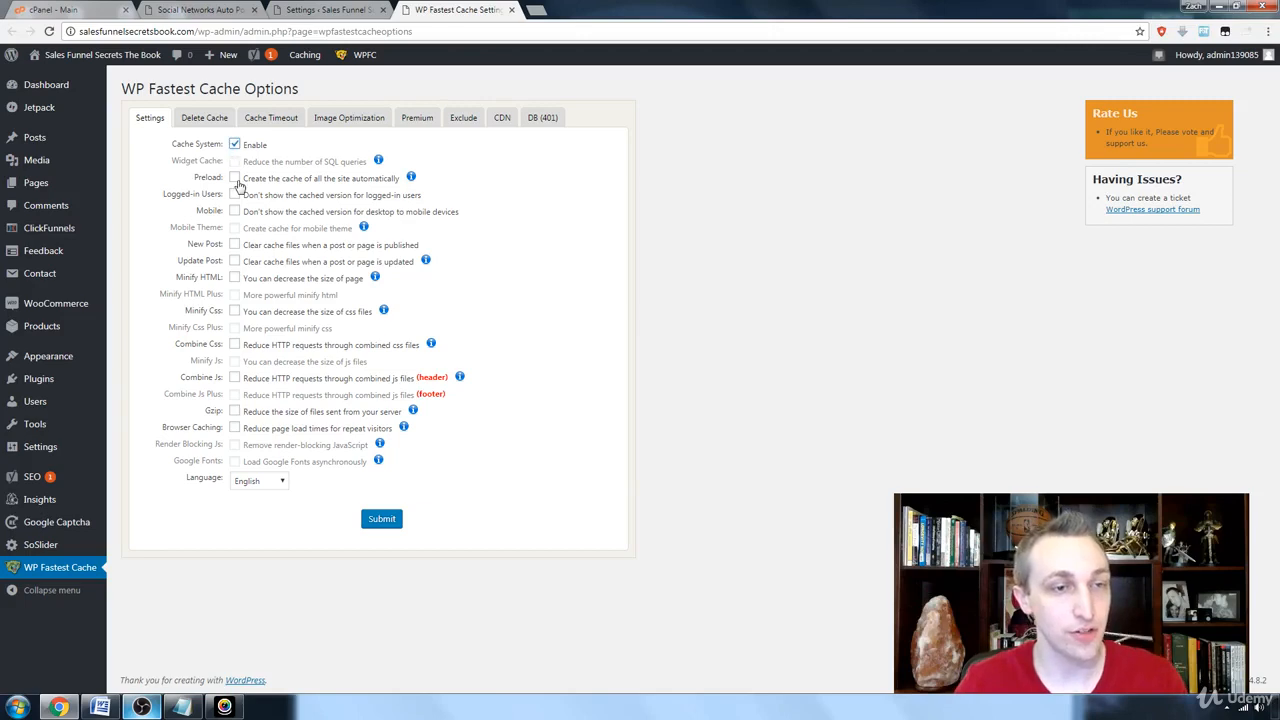
left_click(234, 178)
left_click(234, 212)
Preload homepage, posts, pages and attachments at 2 pages per minute and confirm.
left_click(563, 311)
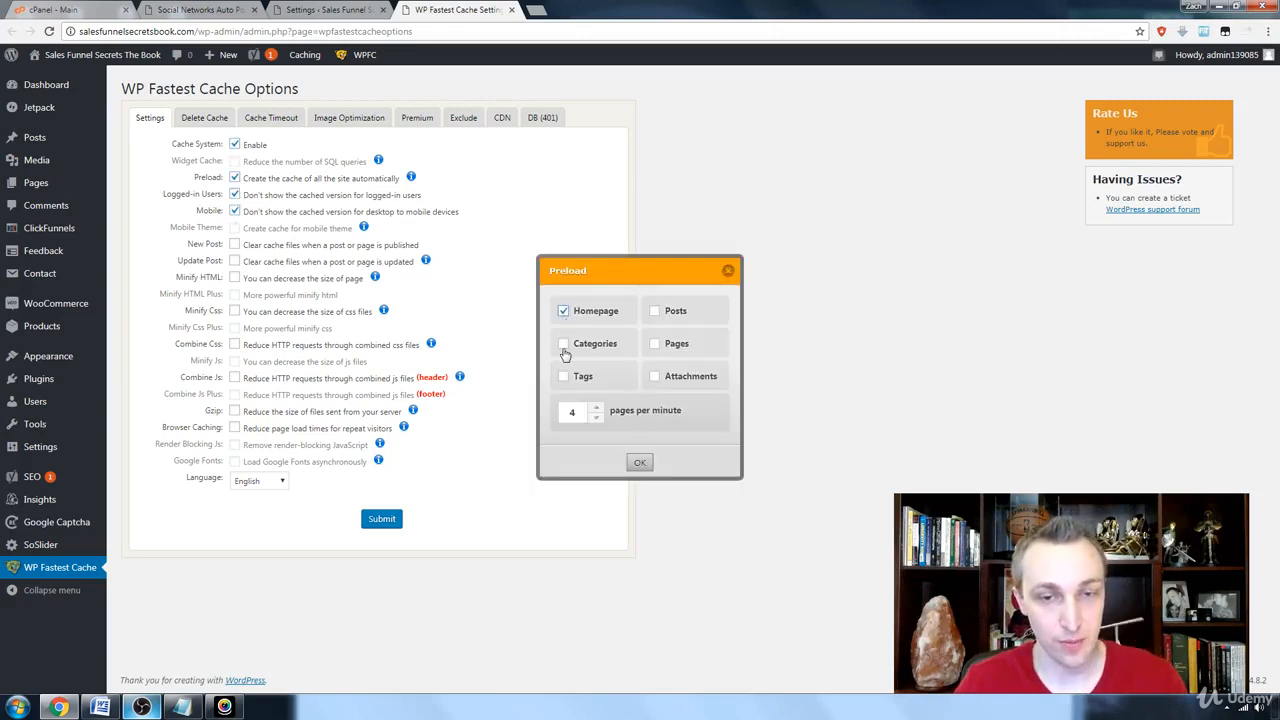
left_click(654, 311)
left_click(655, 344)
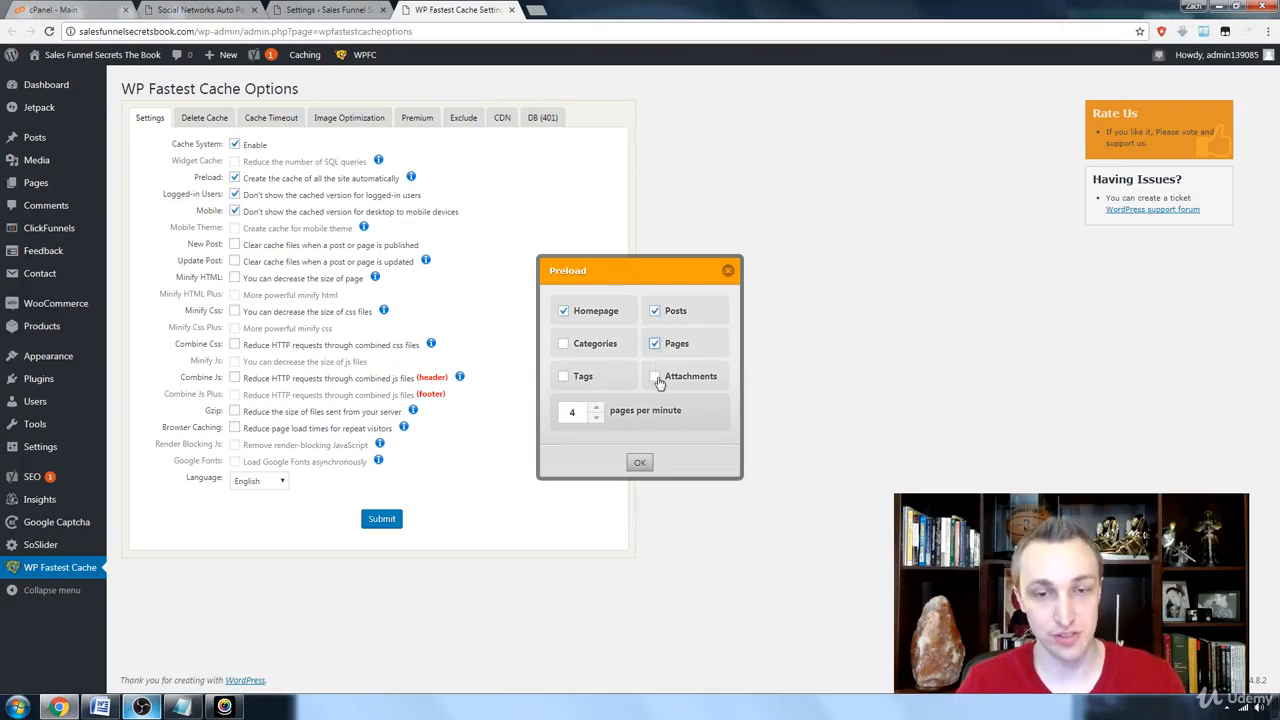
left_click(655, 377)
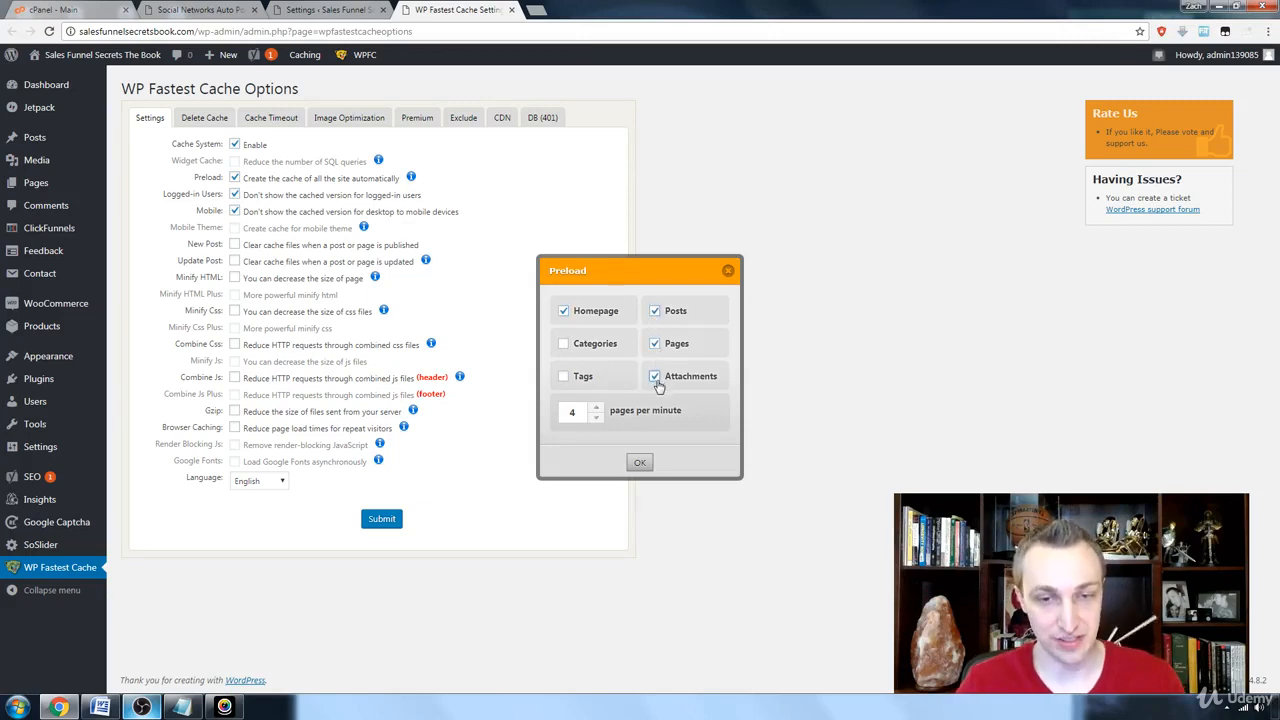
left_click(596, 416)
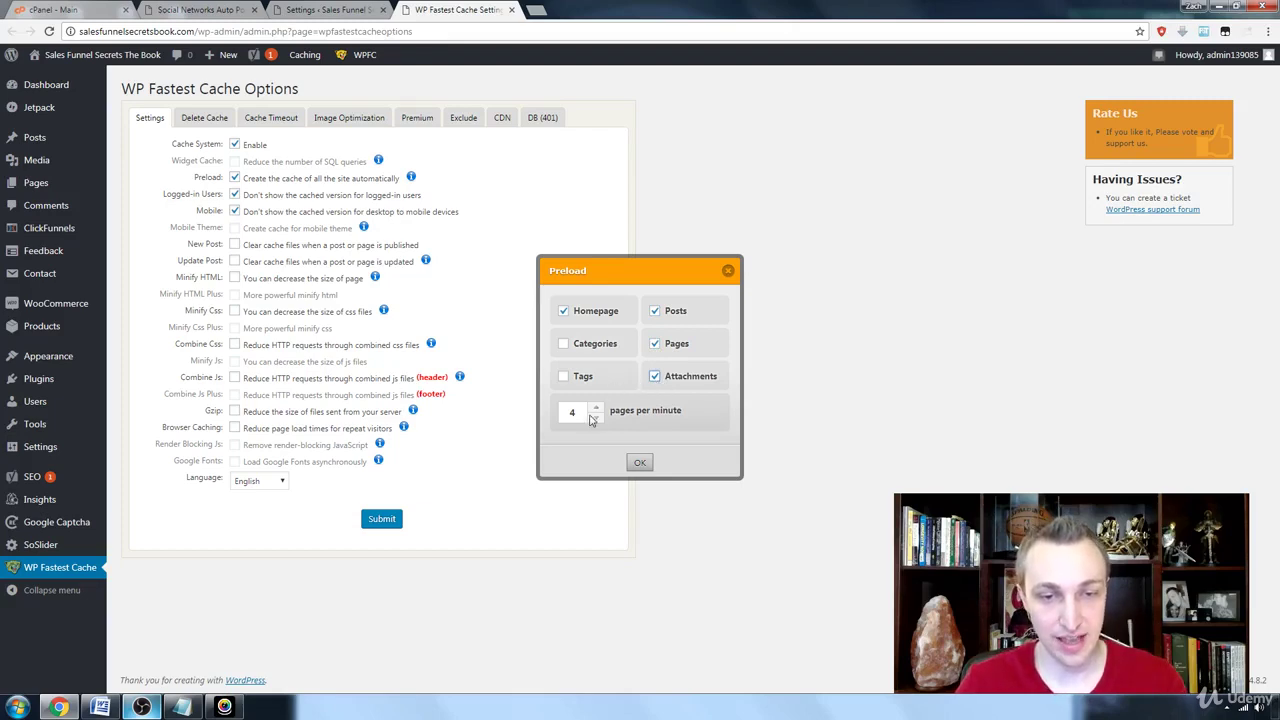
left_click(640, 462)
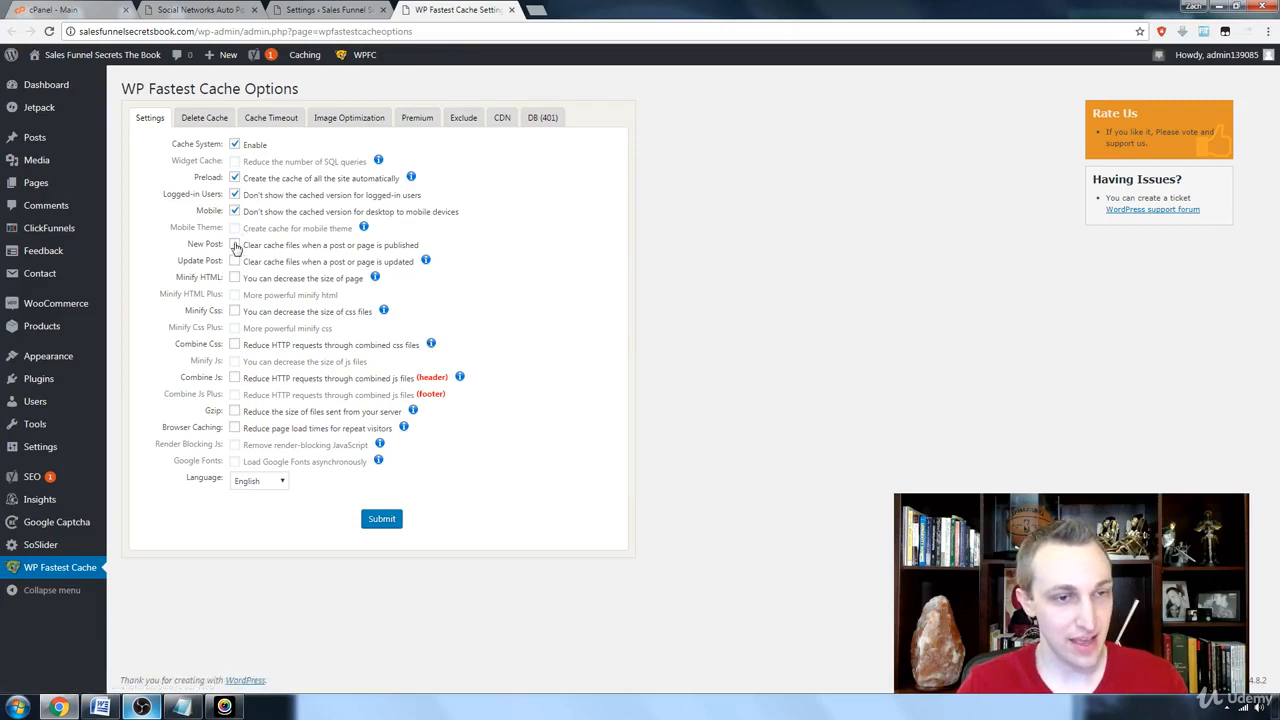
Clear the cache whenever a post is published or updated, confirming each dialog.
left_click(234, 245)
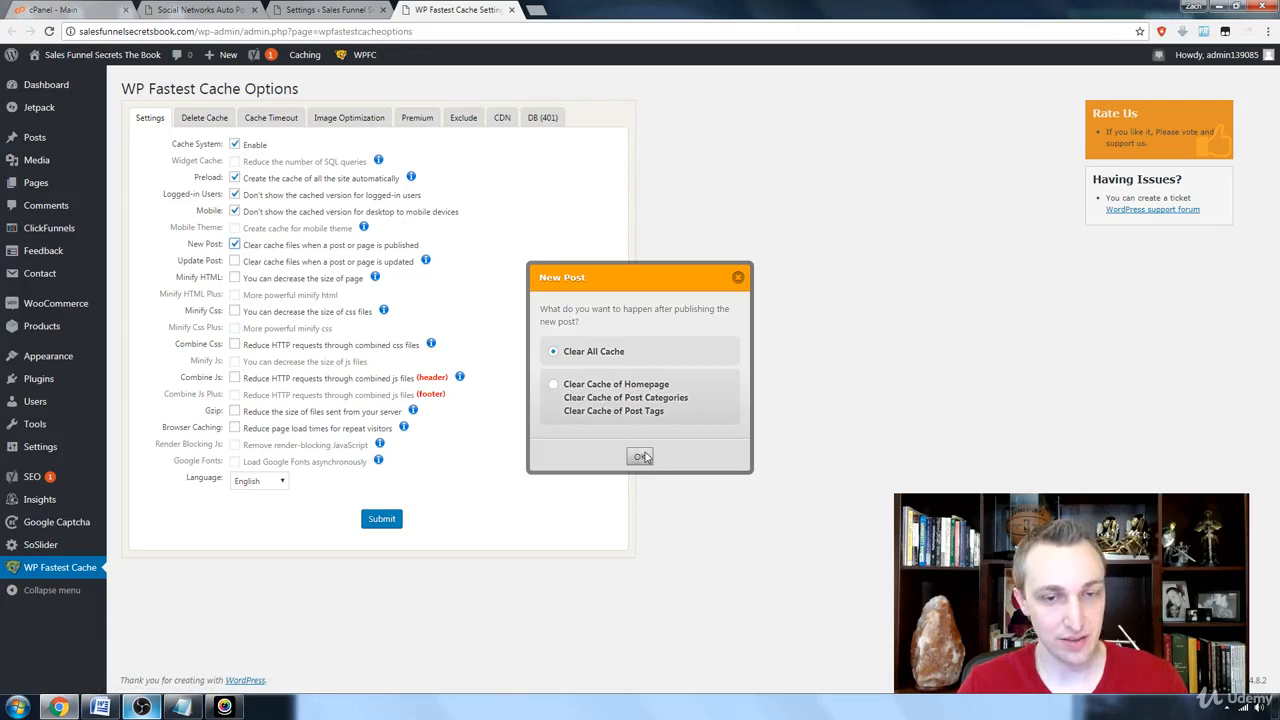
left_click(551, 386)
left_click(640, 457)
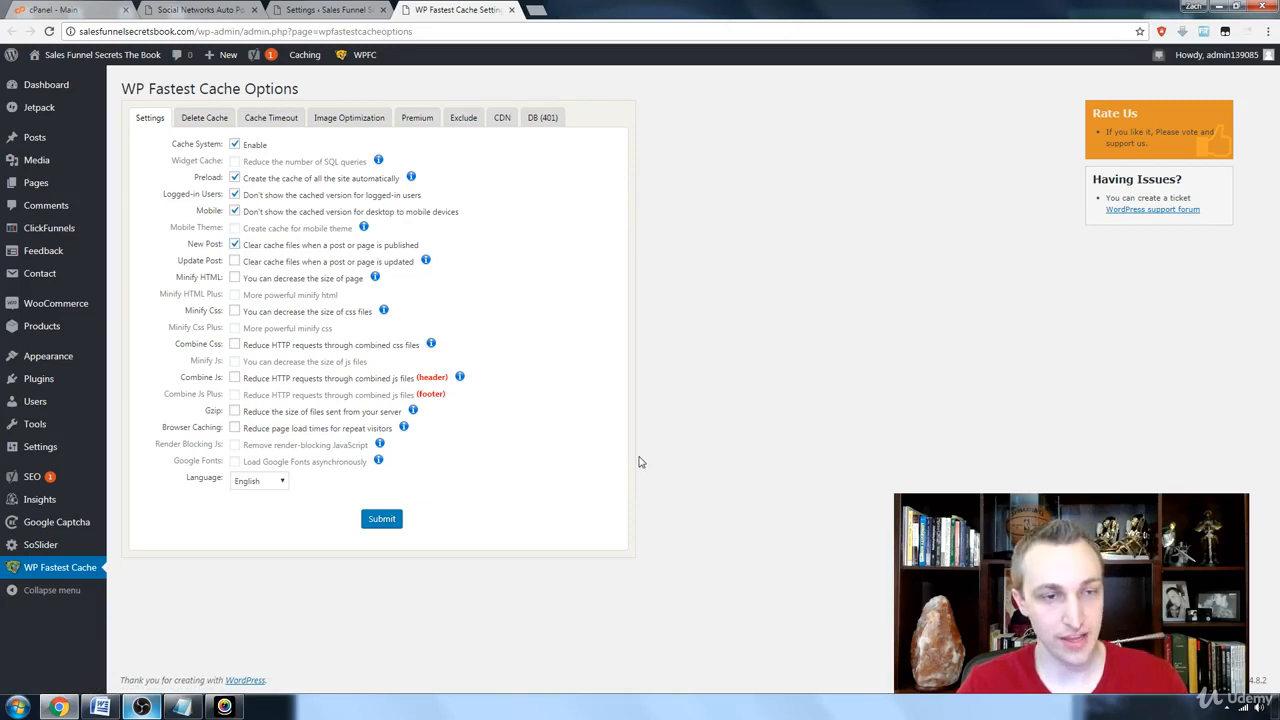
left_click(234, 261)
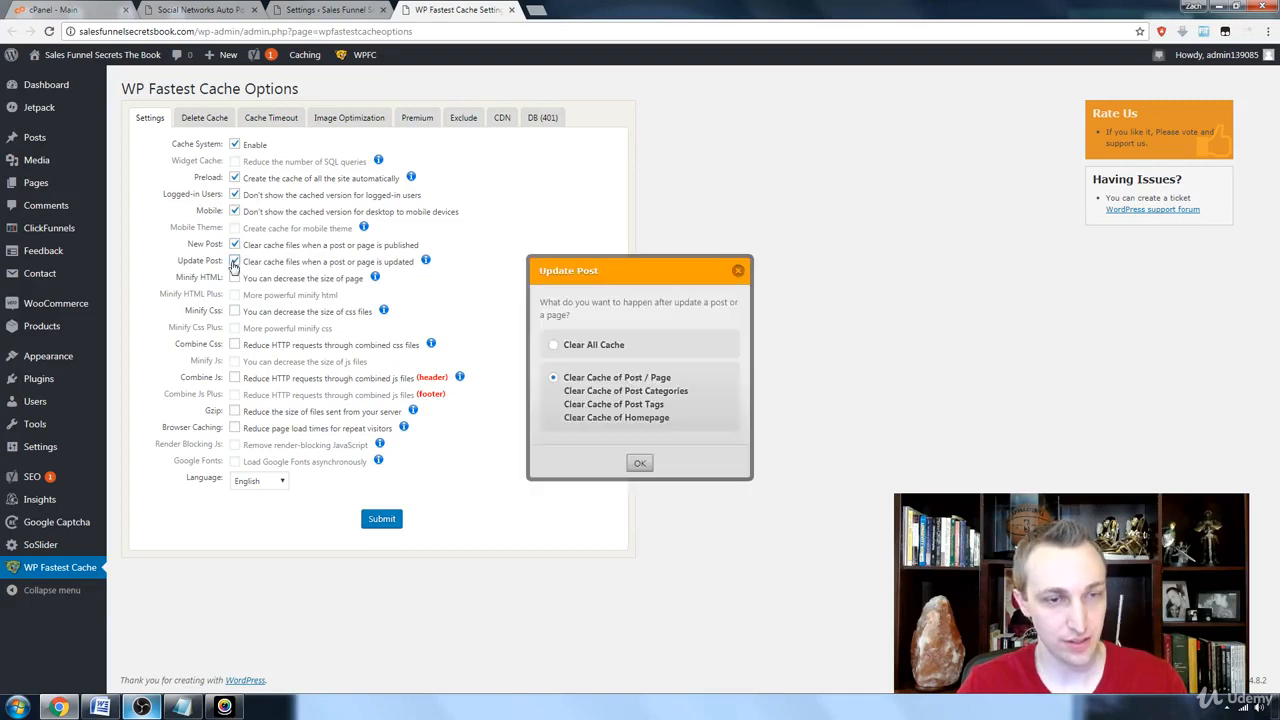
left_click(640, 463)
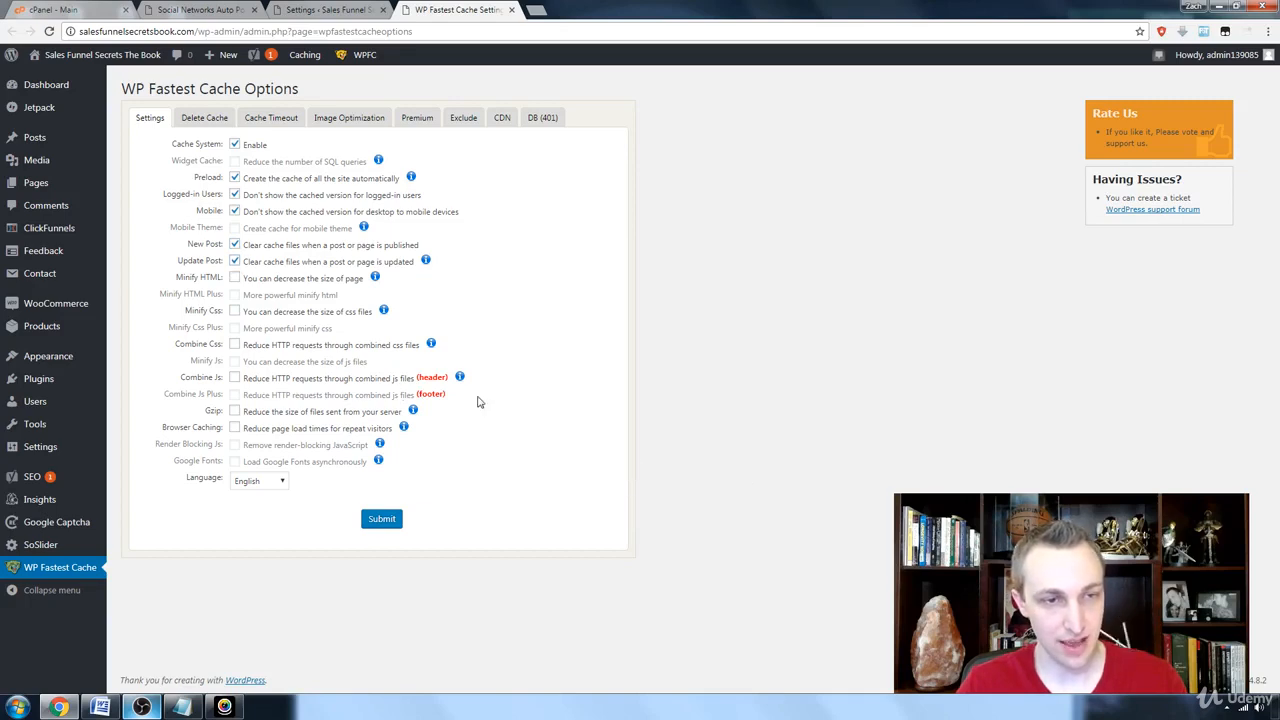
Enable HTML and CSS minify, CSS and JS combining, gzip and browser caching.
left_click(234, 278)
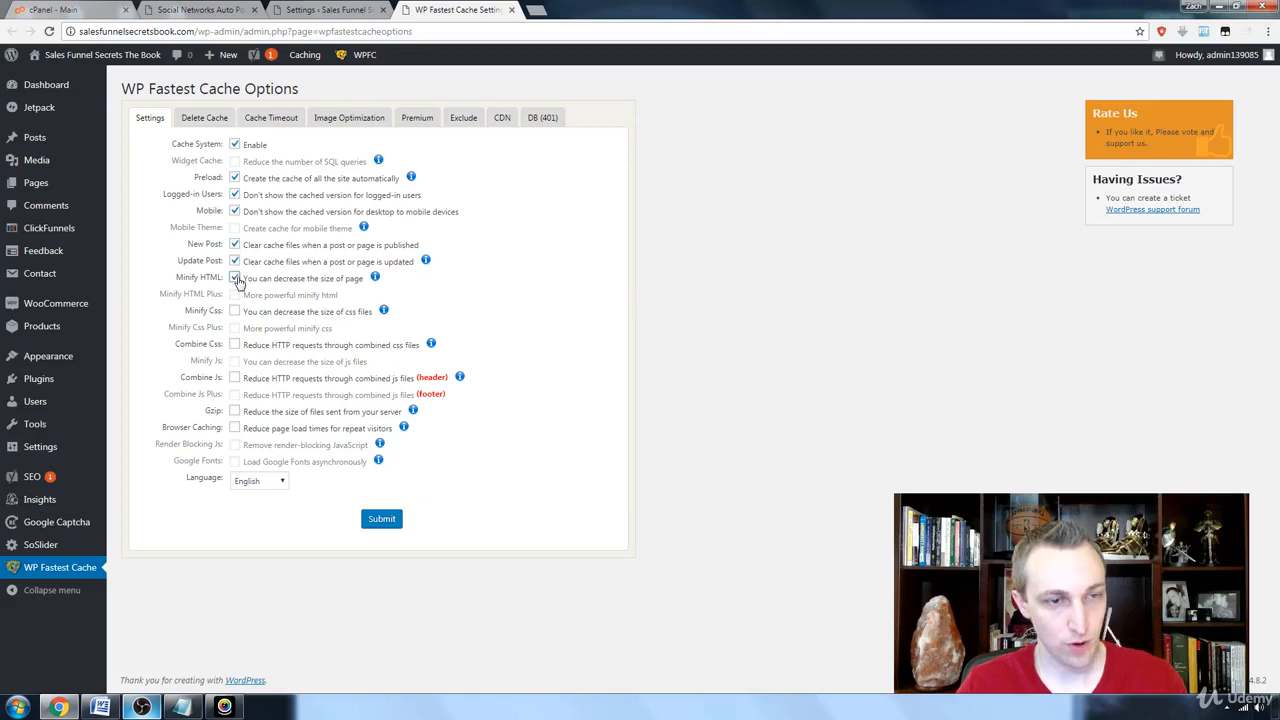
left_click(234, 311)
left_click(234, 344)
left_click(234, 378)
left_click(234, 411)
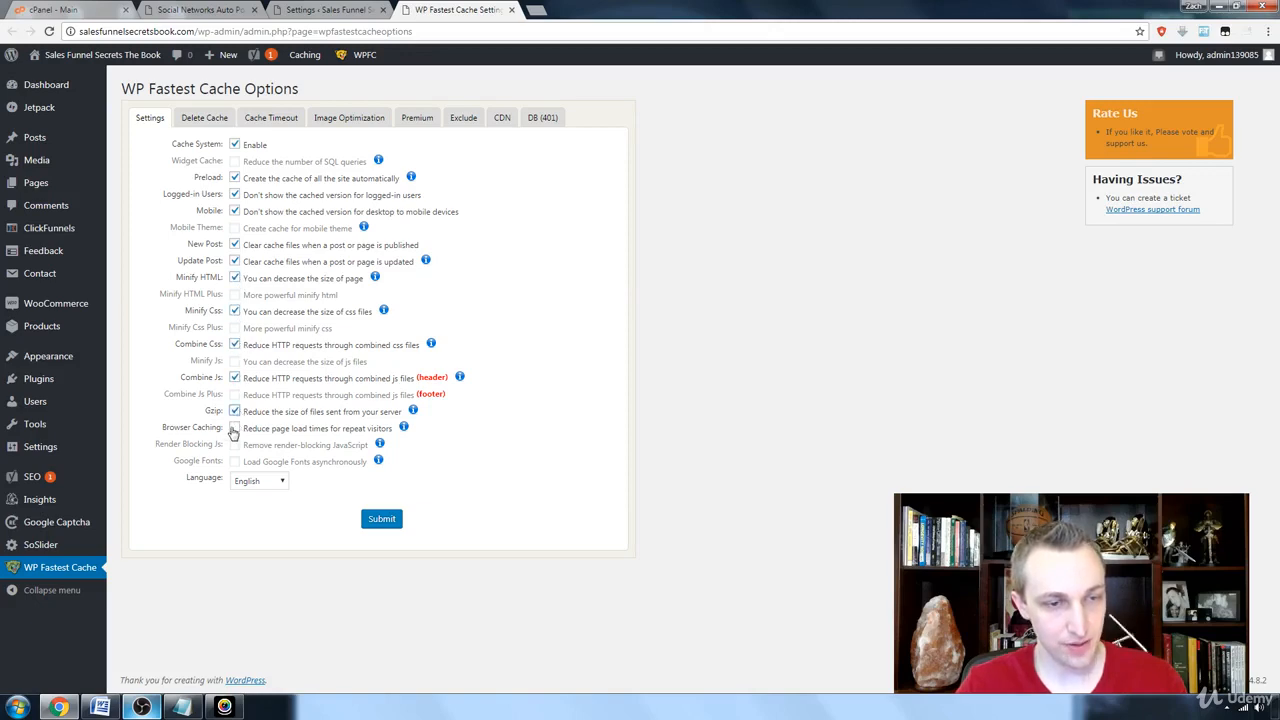
left_click(234, 428)
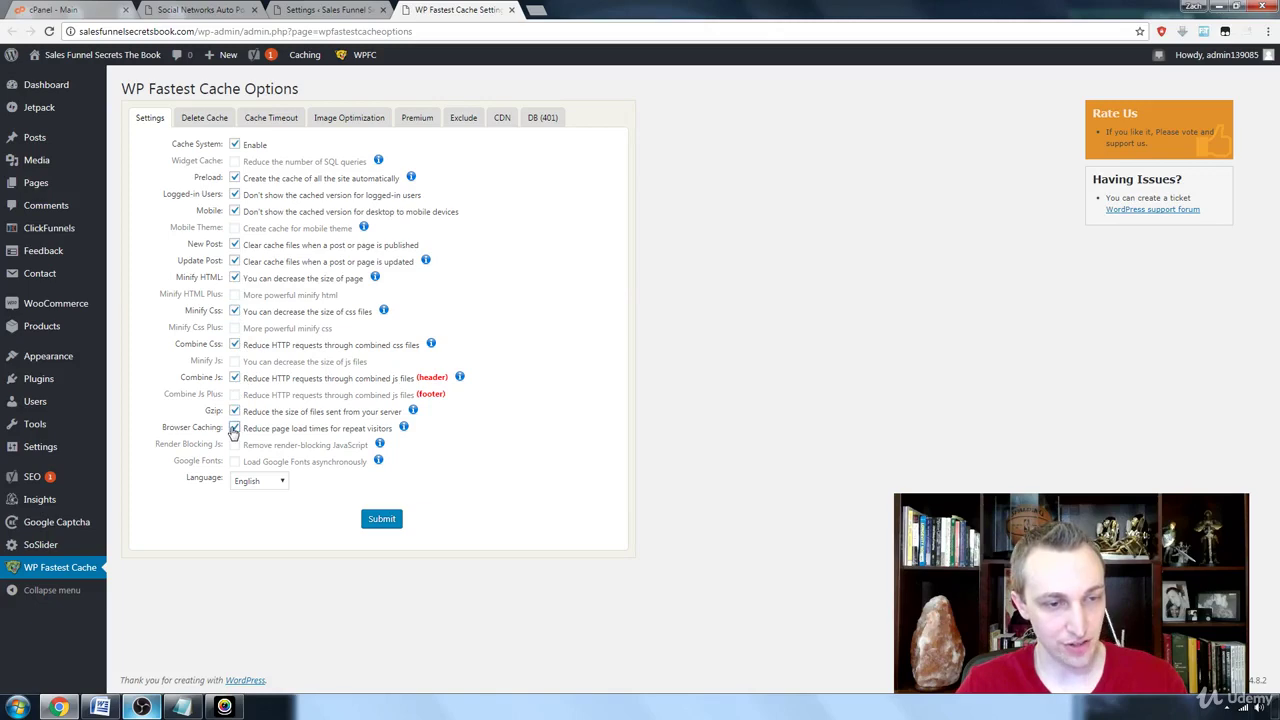
Submit the form to save all the WP Fastest Cache settings.
left_click(381, 519)
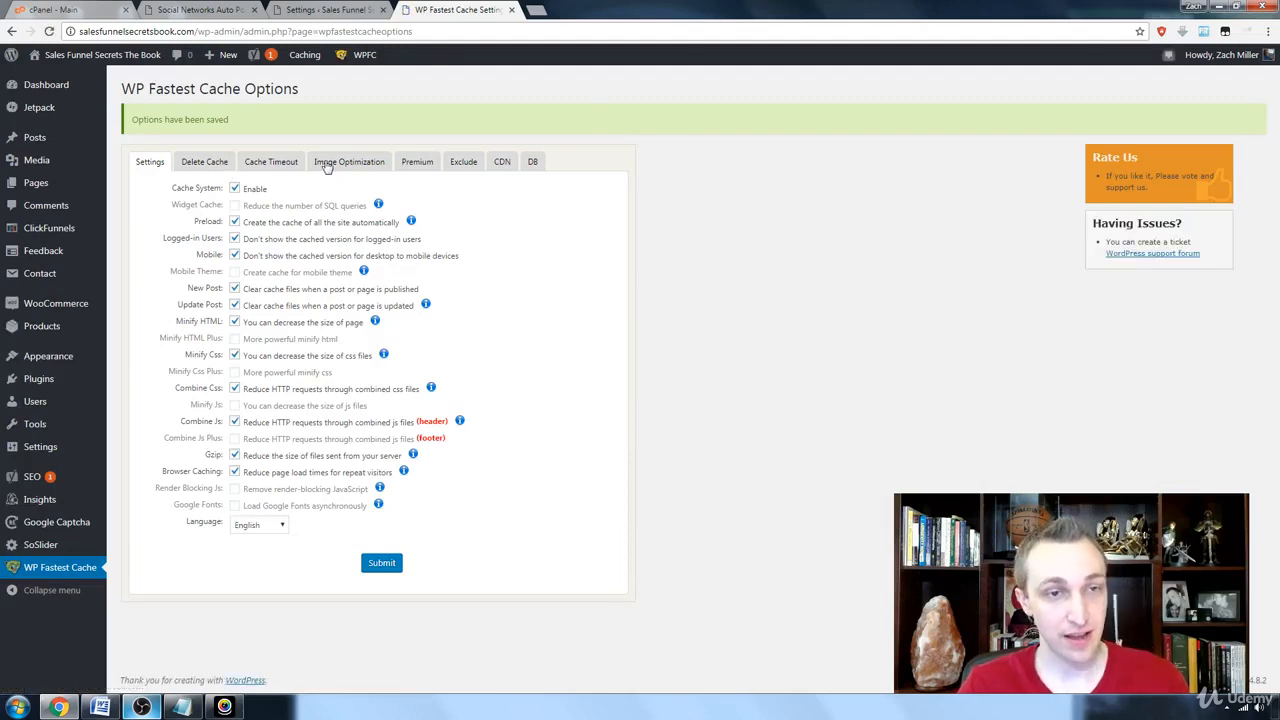
View the Delete Cache page, then the Cache Timeout rules.
left_click(205, 162)
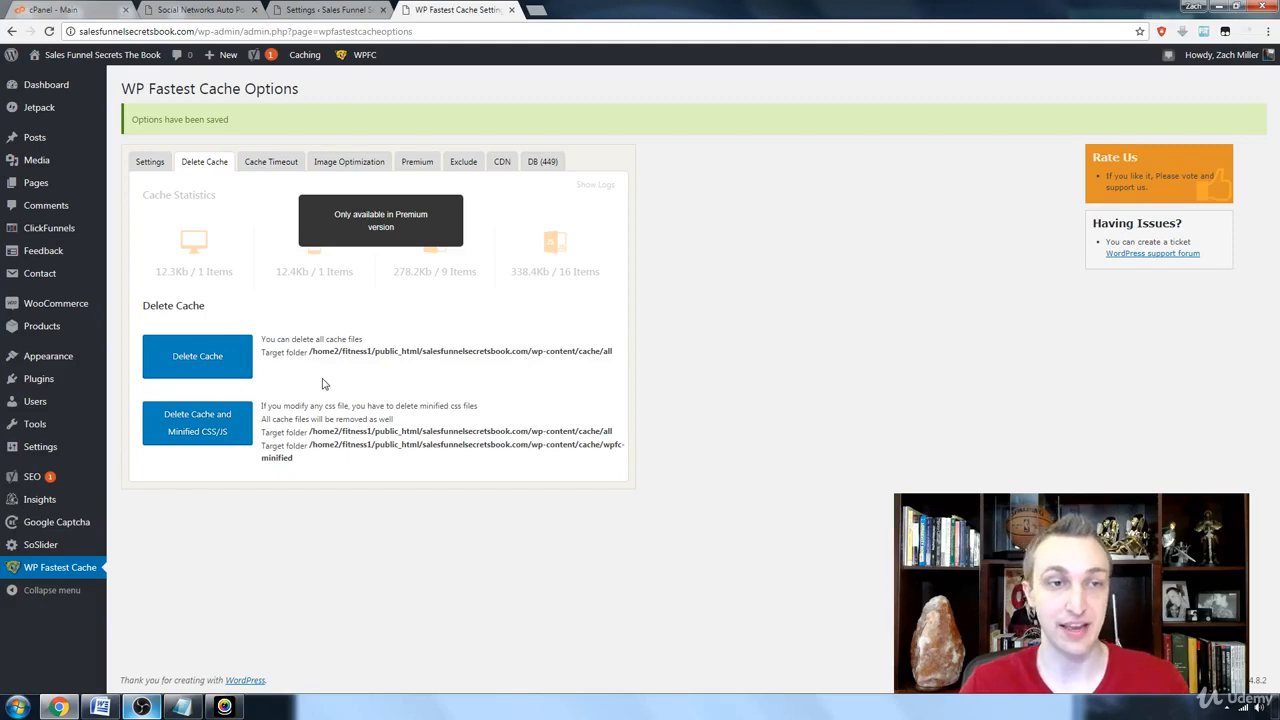
left_click(271, 161)
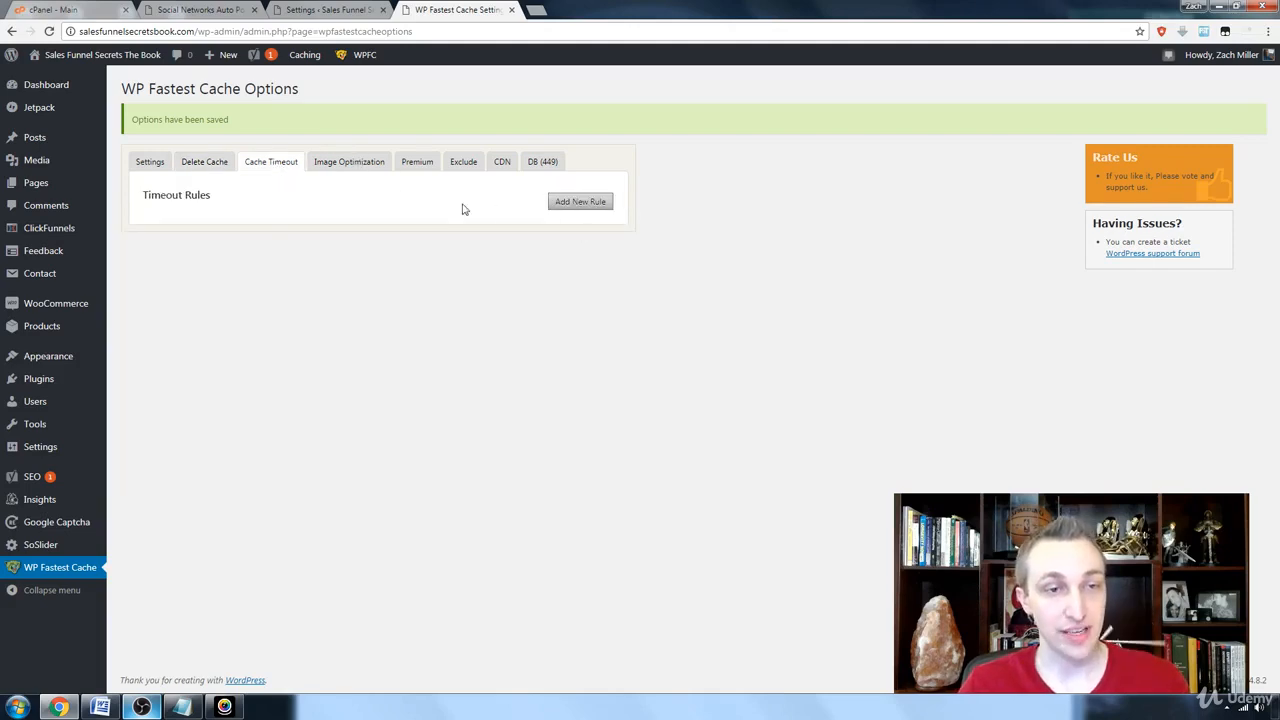
View the Image Optimization page with its stats and premium-only notice.
left_click(348, 161)
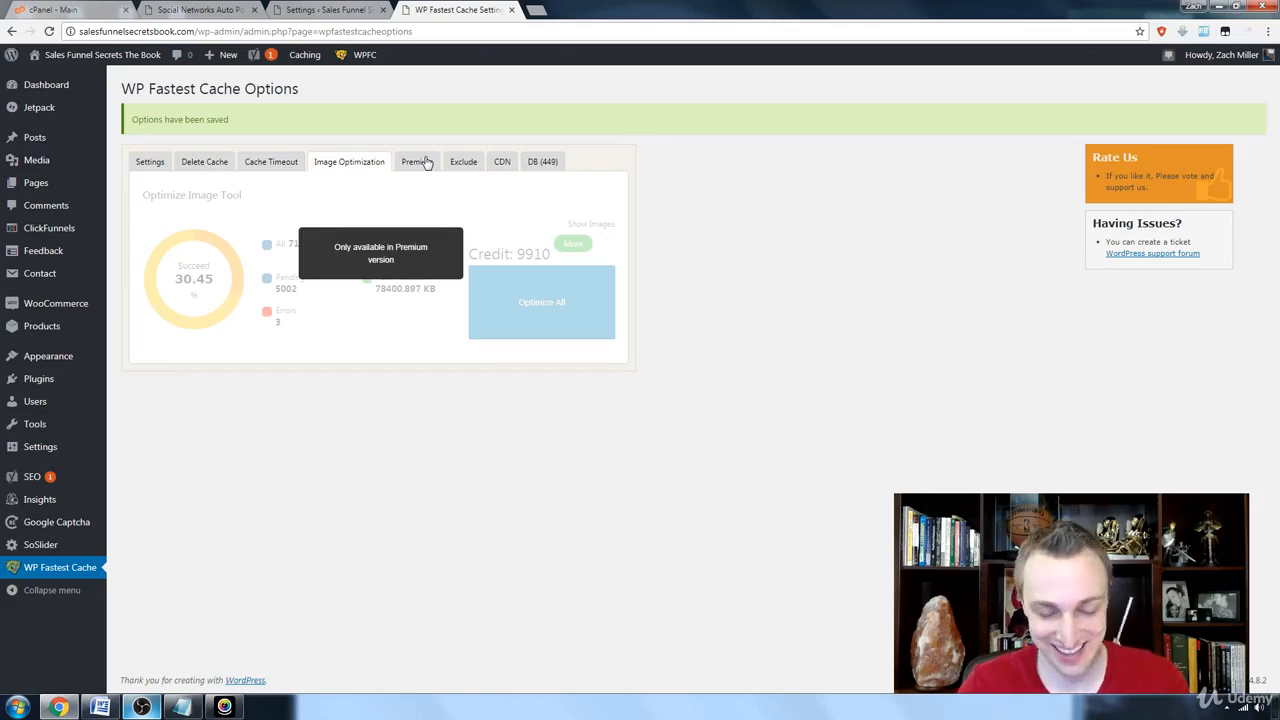
View the Premium offer page, then the Exclude page's caching exclusion rules.
left_click(427, 163)
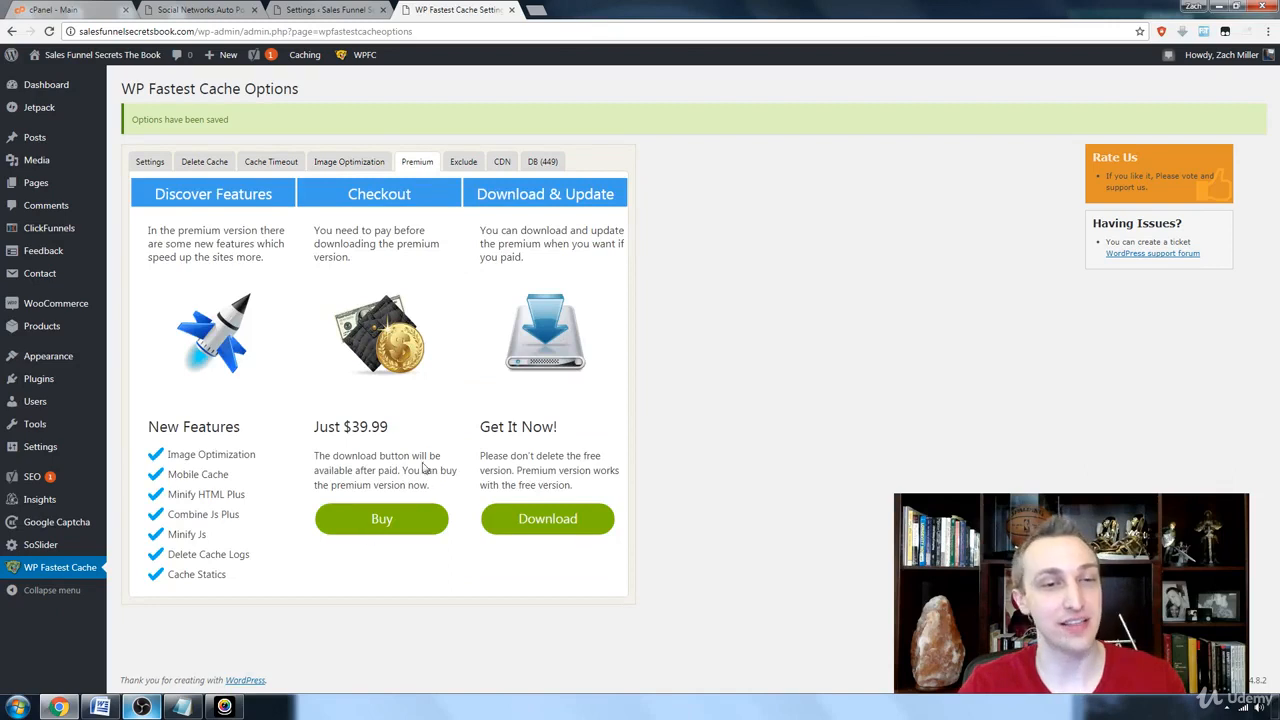
left_click(463, 162)
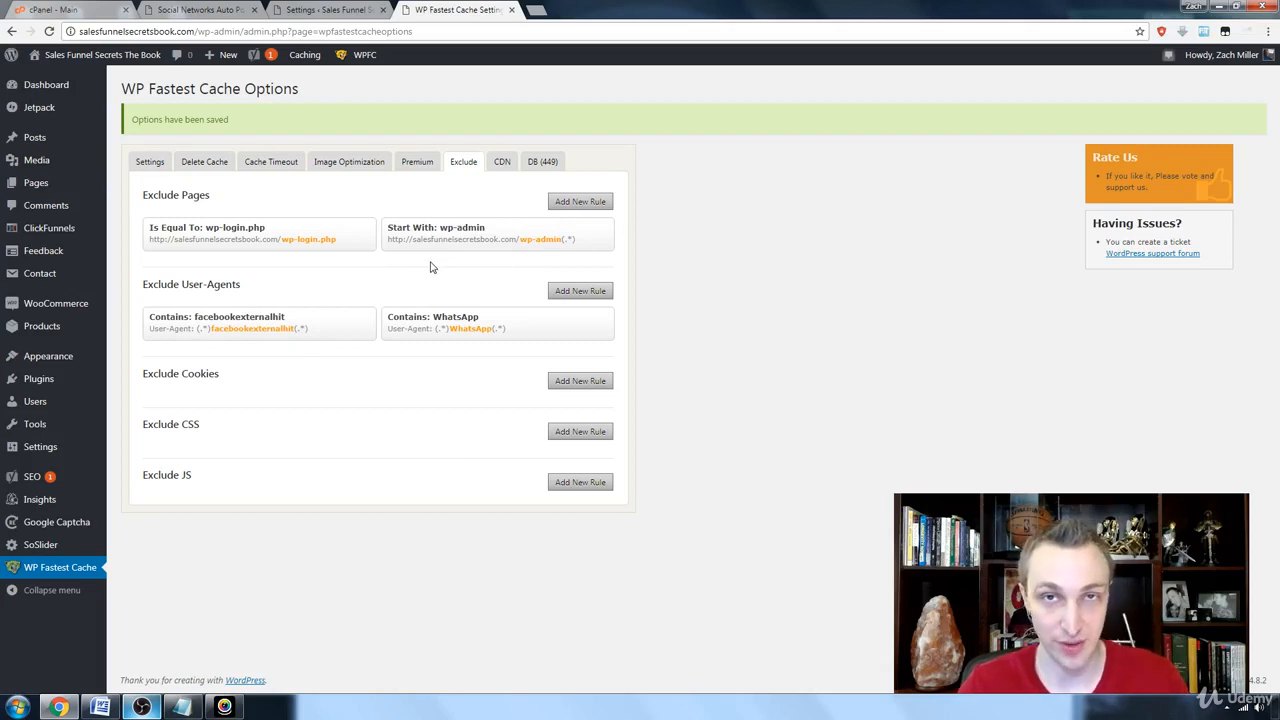
View the CDN provider settings, then the premium-only database cleanup page.
left_click(500, 166)
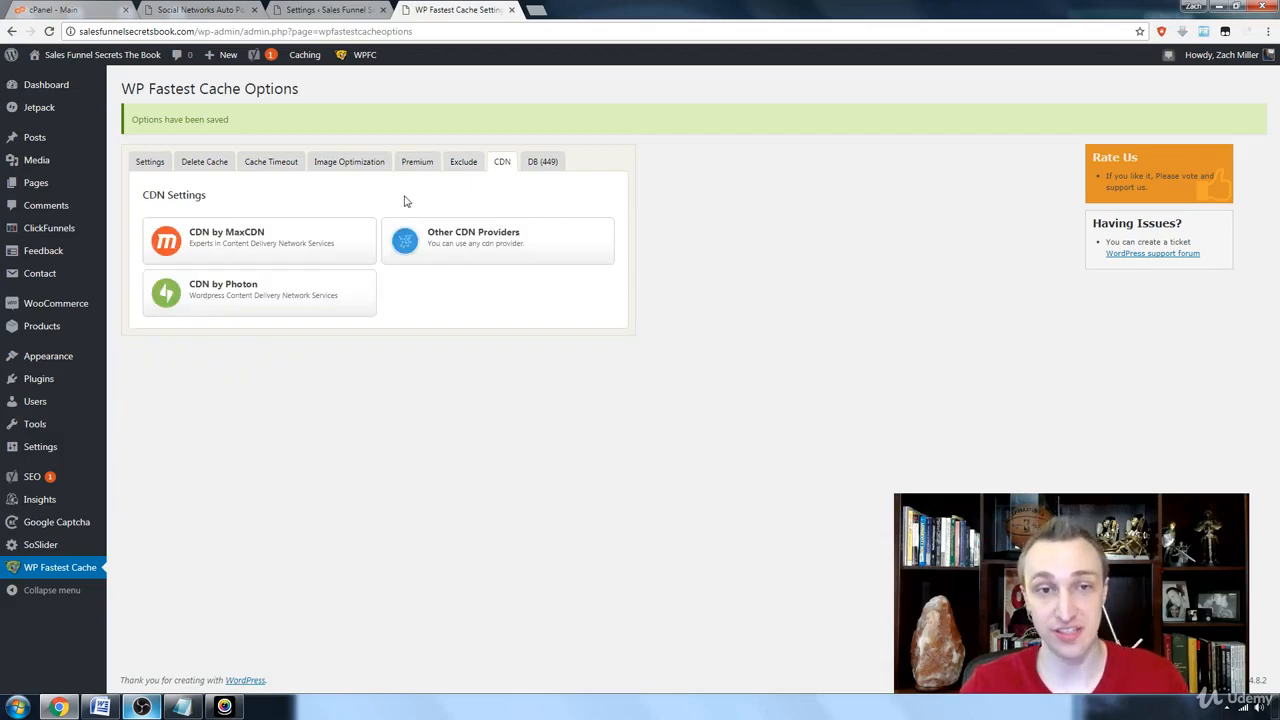
left_click(540, 163)
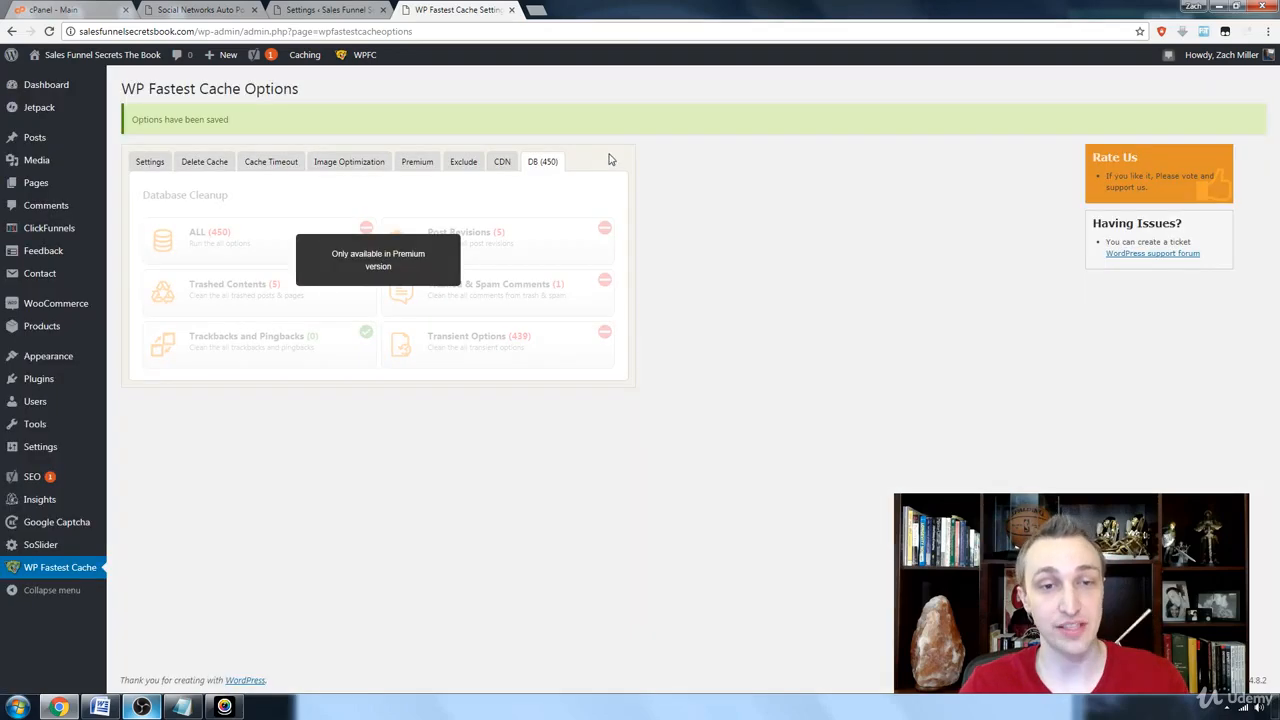